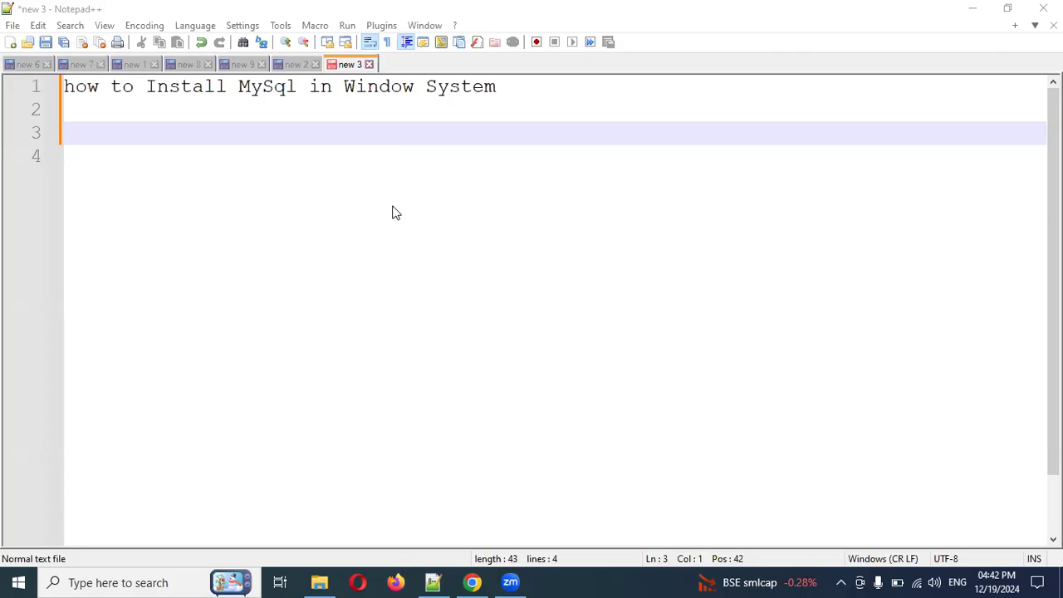
Switch to the web browser and open mysql.com/downloads from the address bar
click(472, 582)
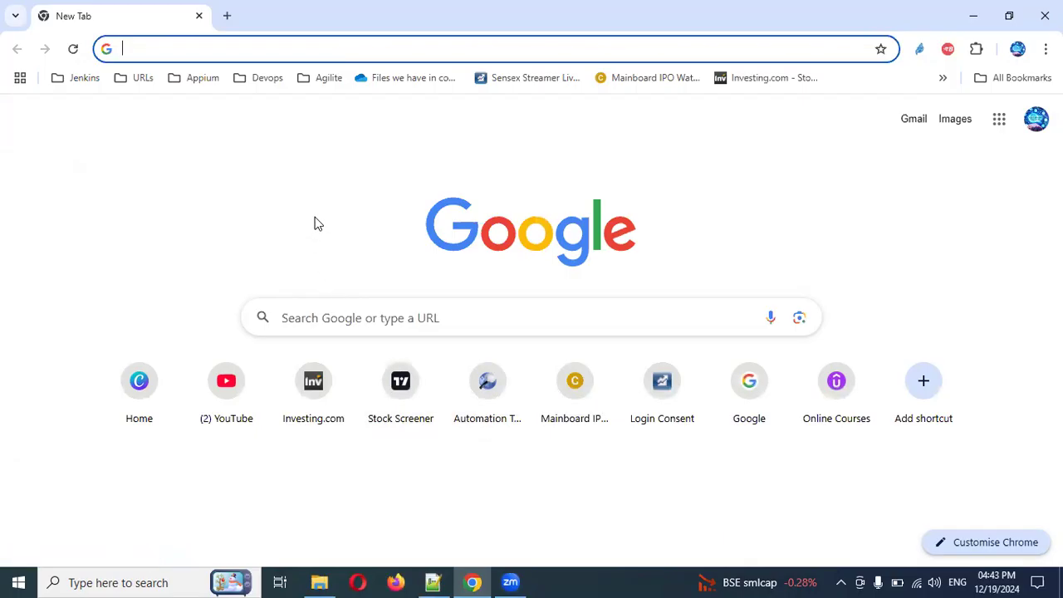
text(mysq)
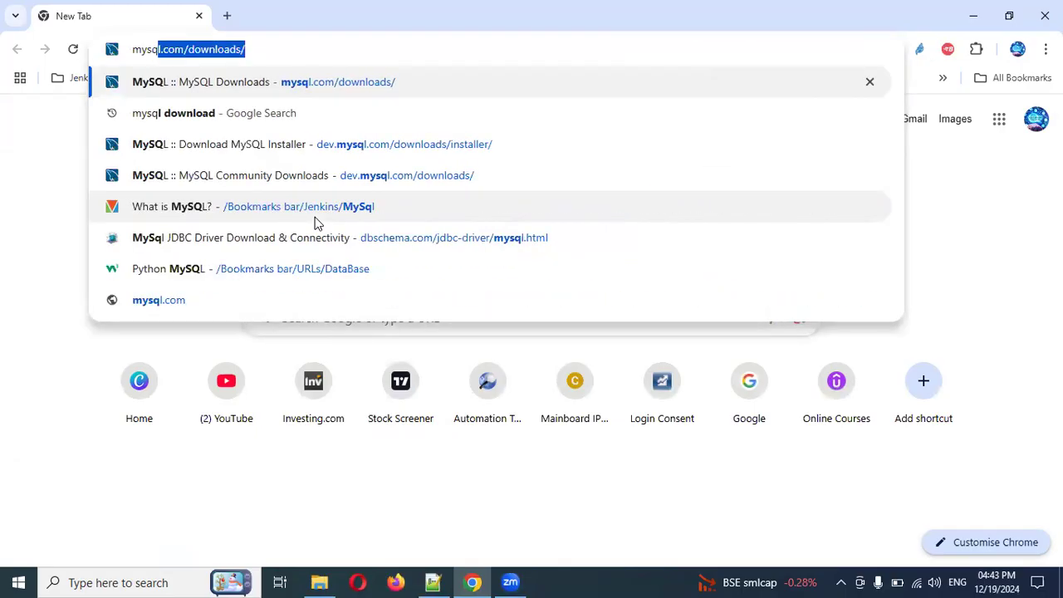
key(Return)
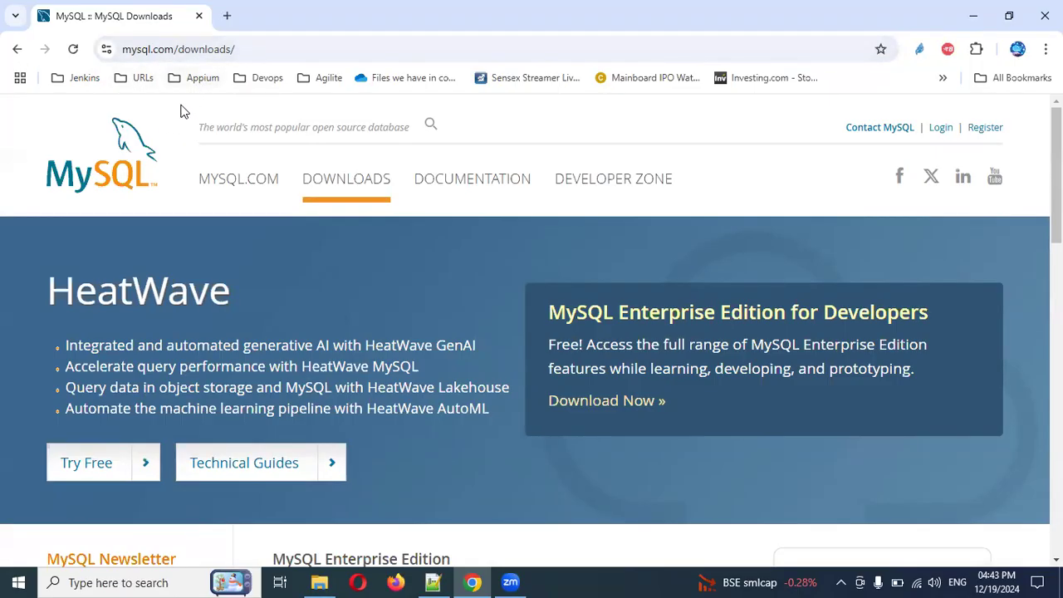
Go back, search Google for mysql download, and open the MySQL Downloads result
click(18, 50)
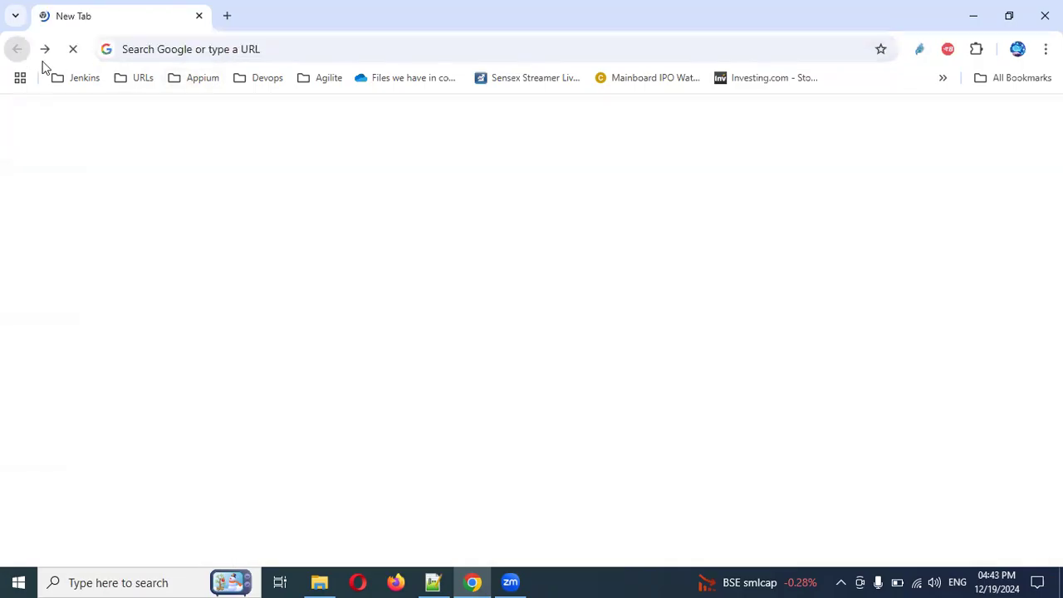
click(264, 53)
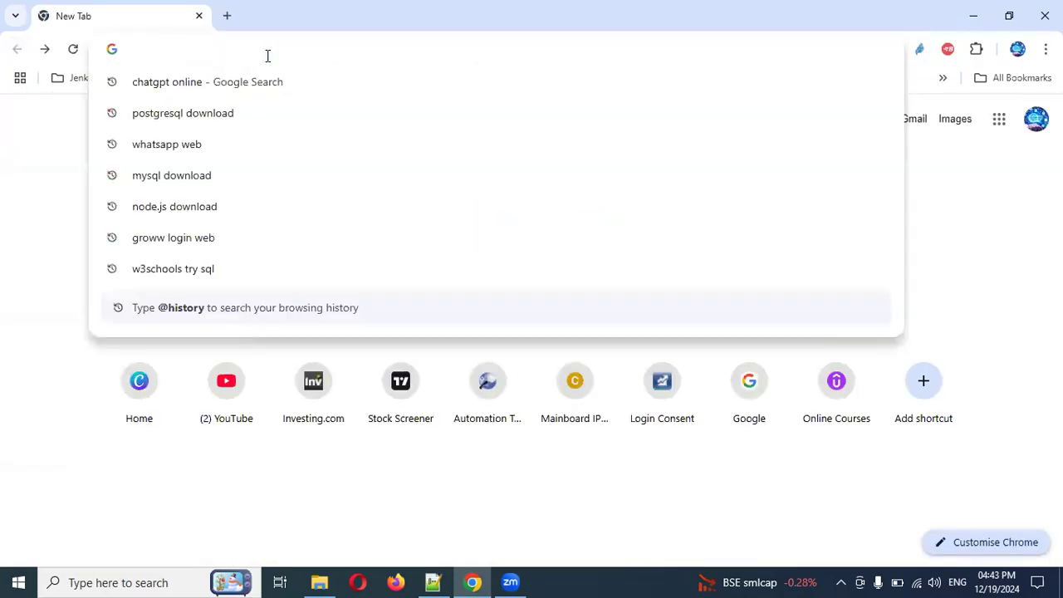
text(my)
key(Down)
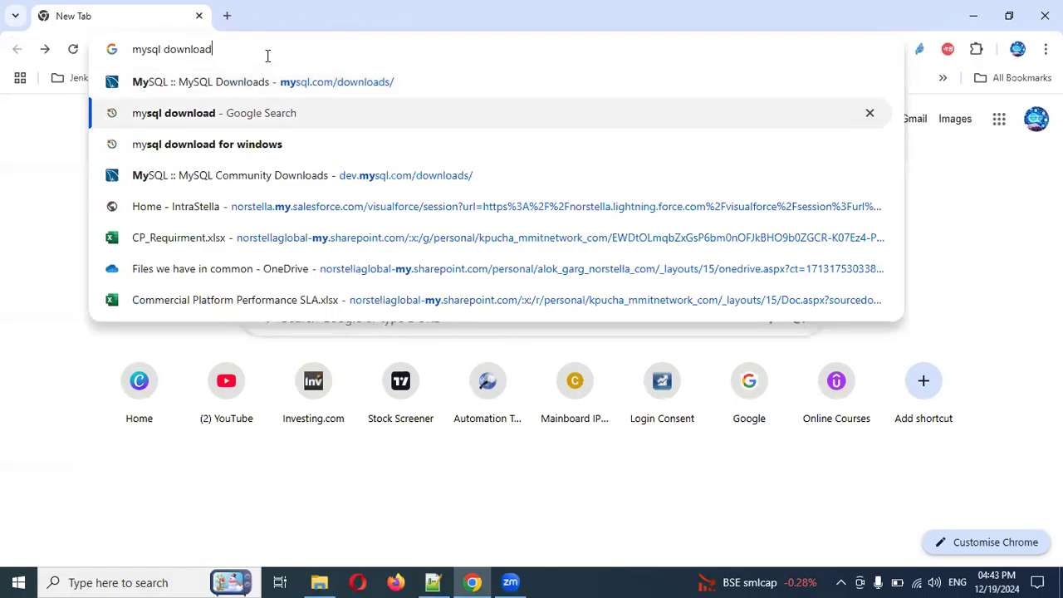
key(Return)
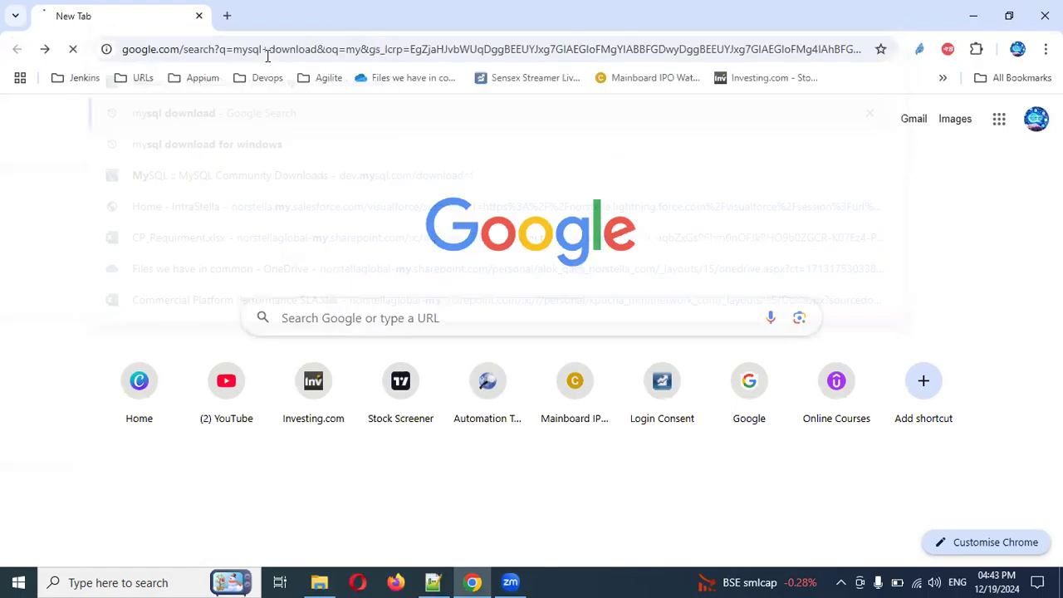
click(237, 274)
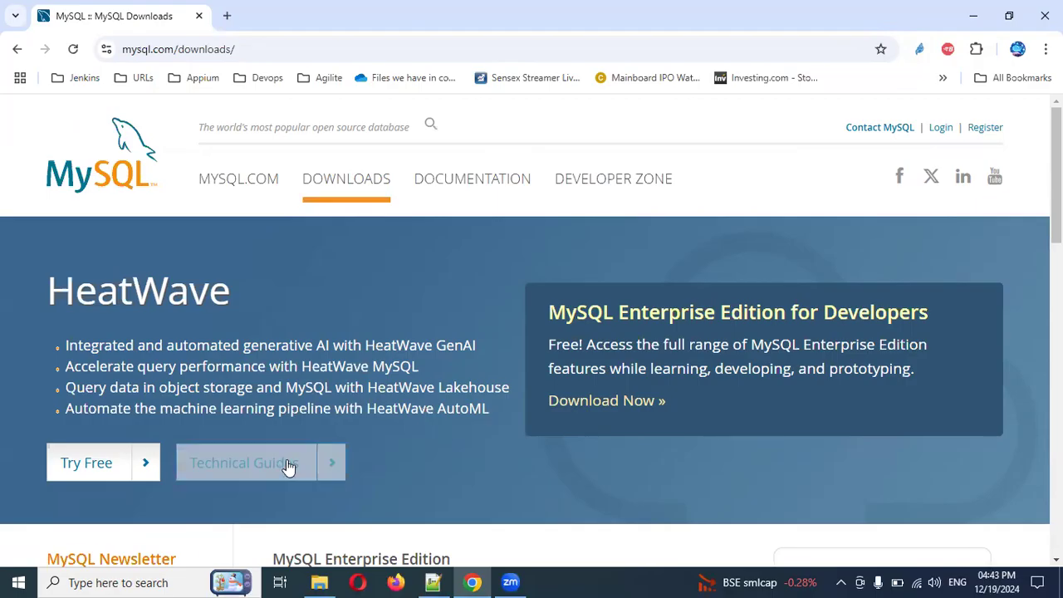
Scroll down the MySQL Downloads page and open MySQL Community (GPL) Downloads
scroll(292, 465, down, 5)
scroll(298, 480, down, 2)
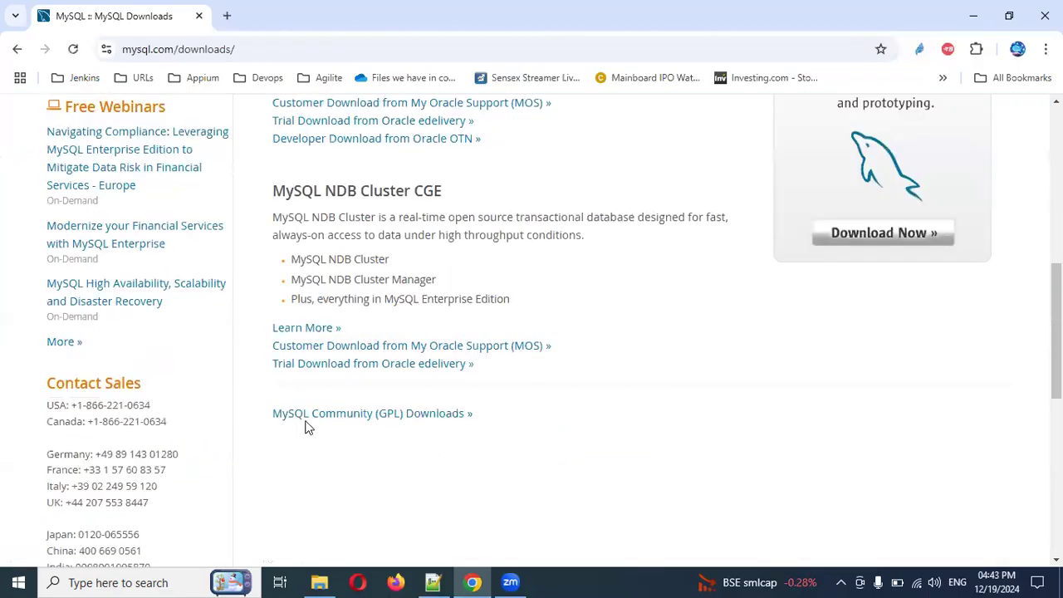
click(398, 415)
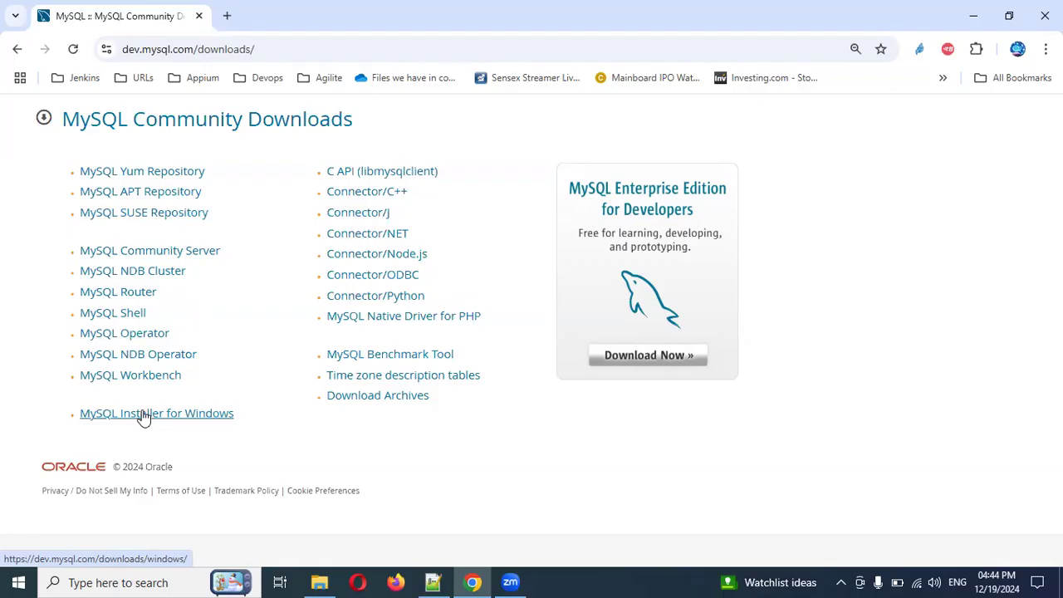
Open Download Archives in a new tab, browse the MySQL Product Archives list, then close that tab
middle_click(364, 402)
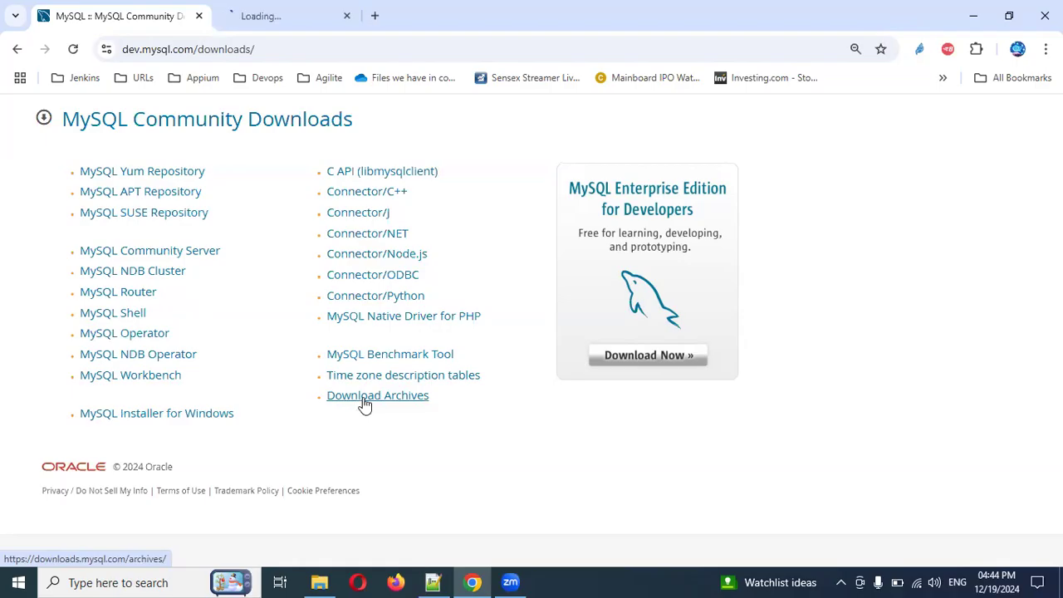
click(309, 18)
scroll(271, 343, down, 3)
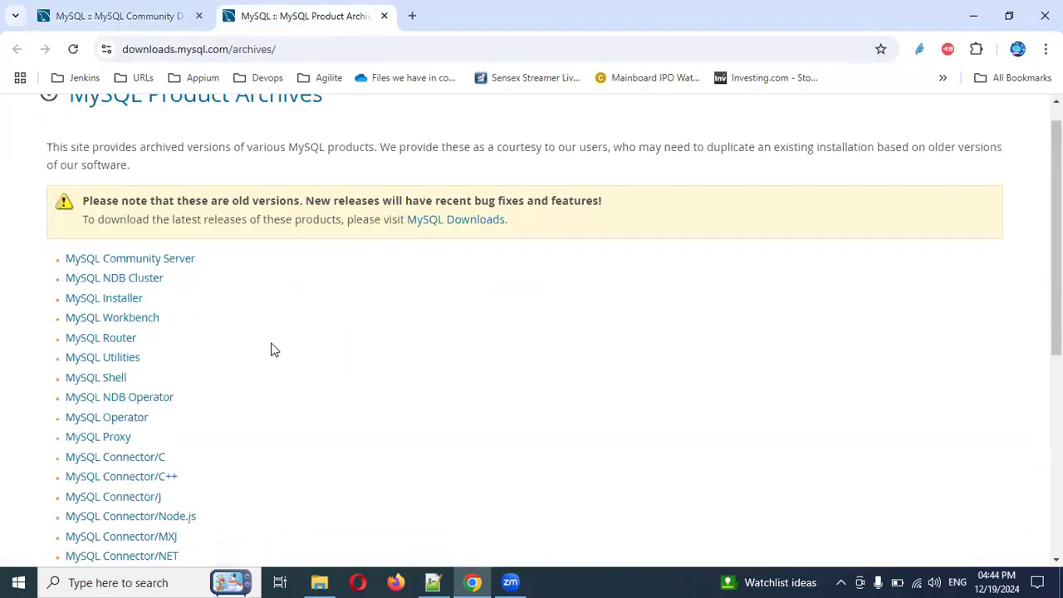
scroll(270, 350, down, 3)
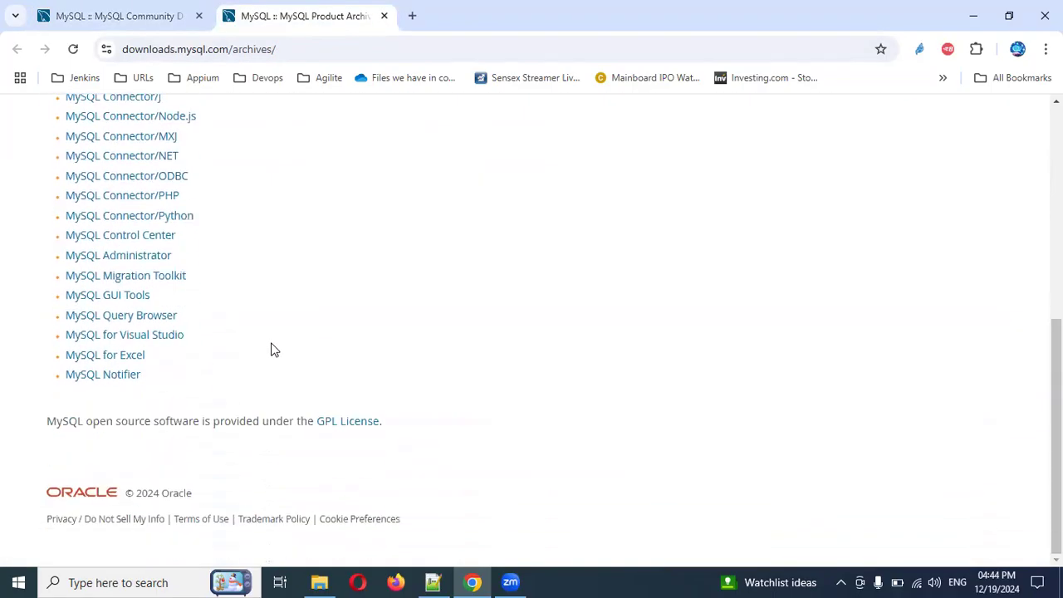
scroll(190, 365, up, 4)
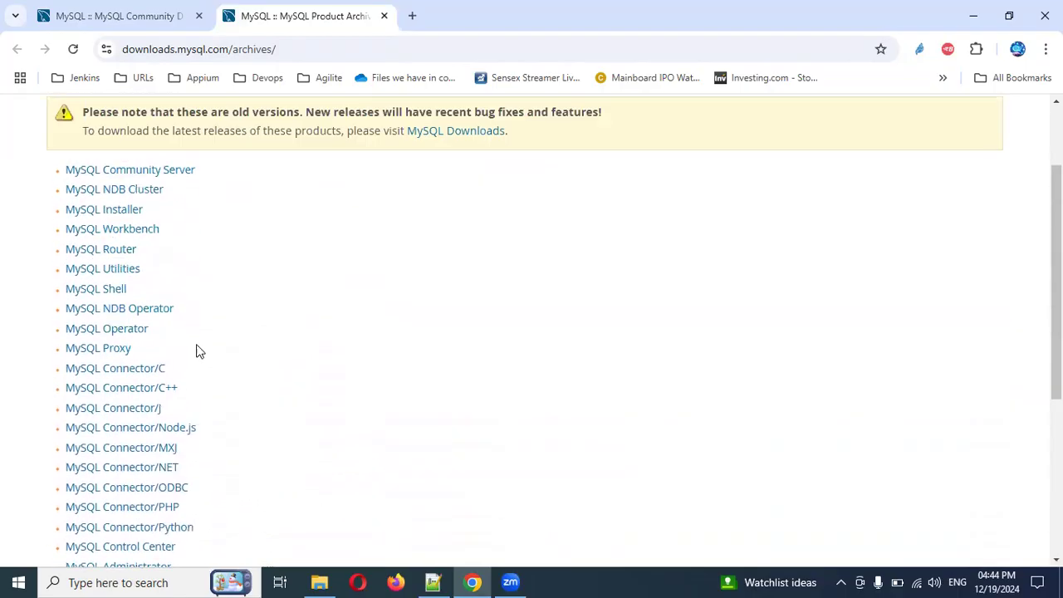
scroll(214, 307, up, 2)
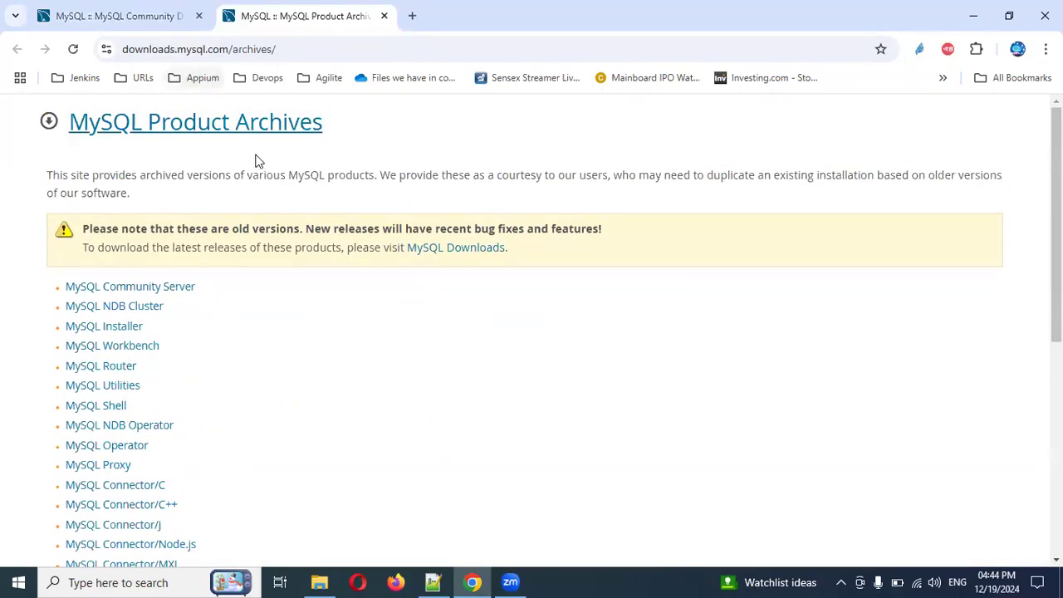
click(445, 249)
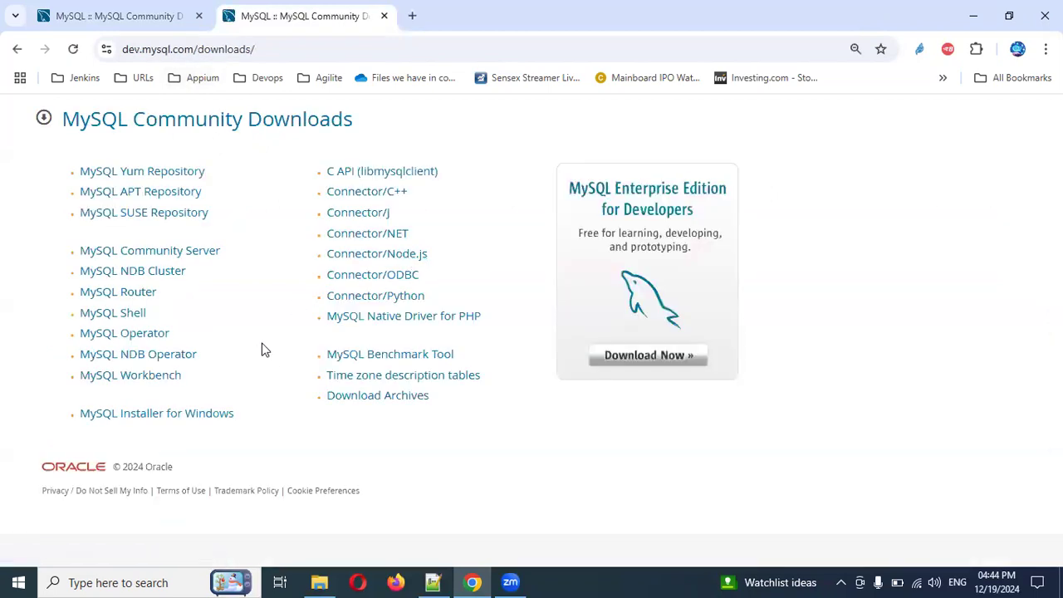
click(384, 16)
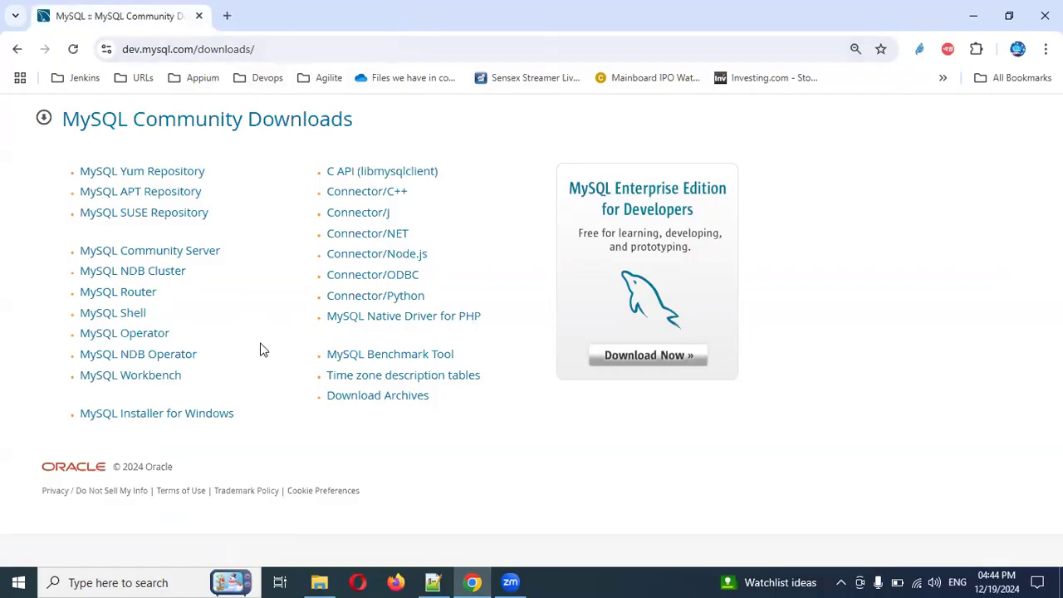
Open MySQL Installer for Windows, choose version 8.0.40 for Microsoft Windows, and download the 2.1M web installer
click(162, 423)
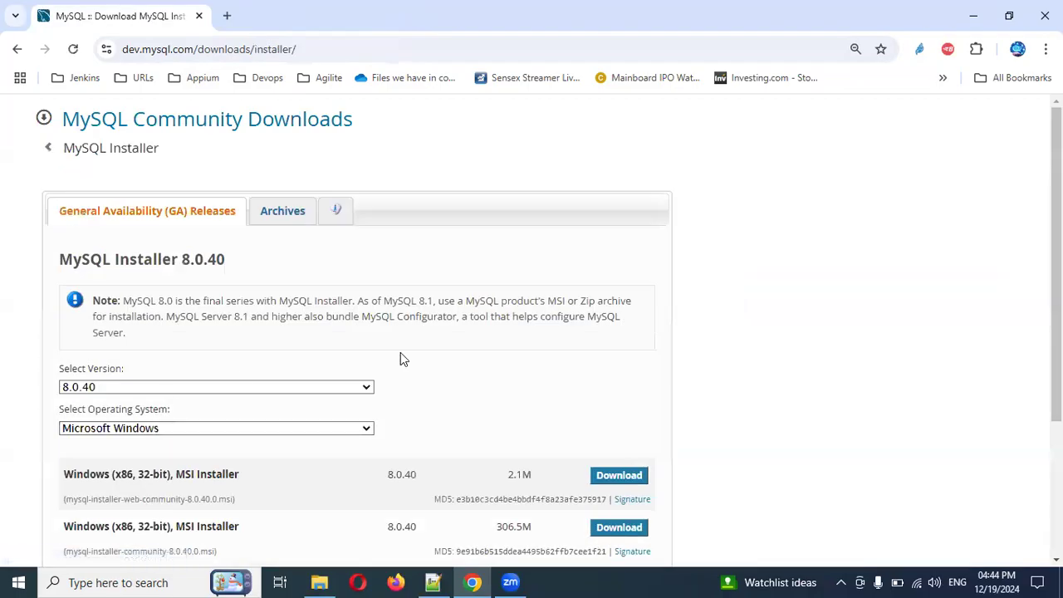
scroll(388, 400, down, 3)
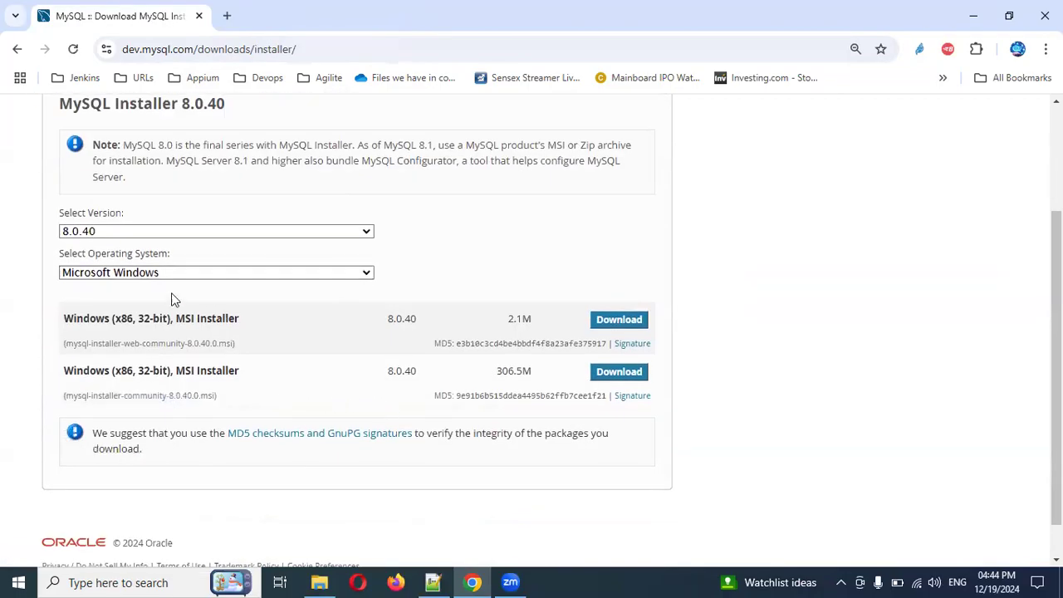
click(194, 275)
click(194, 275)
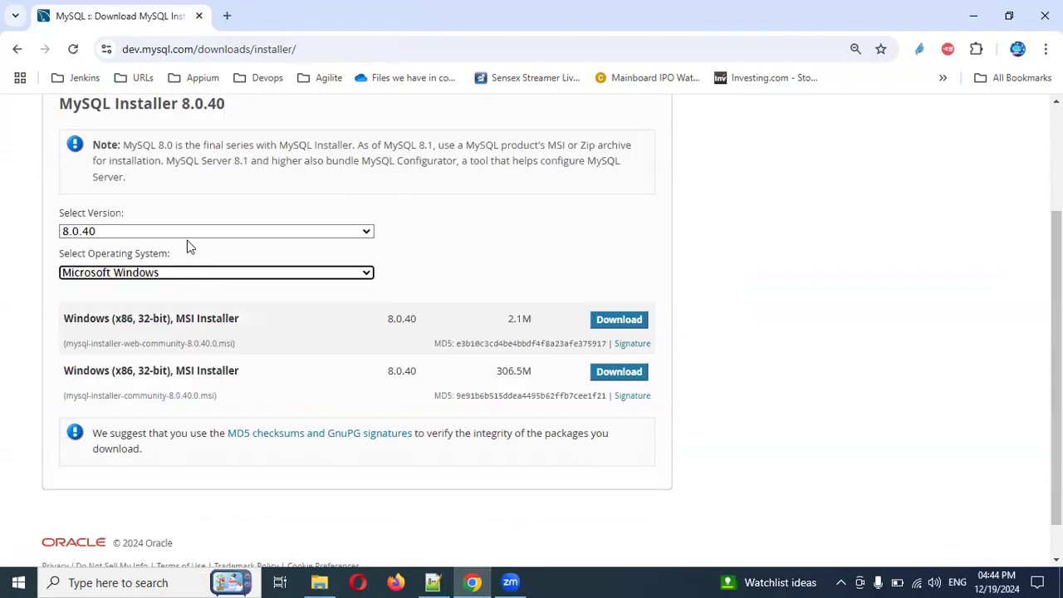
click(198, 233)
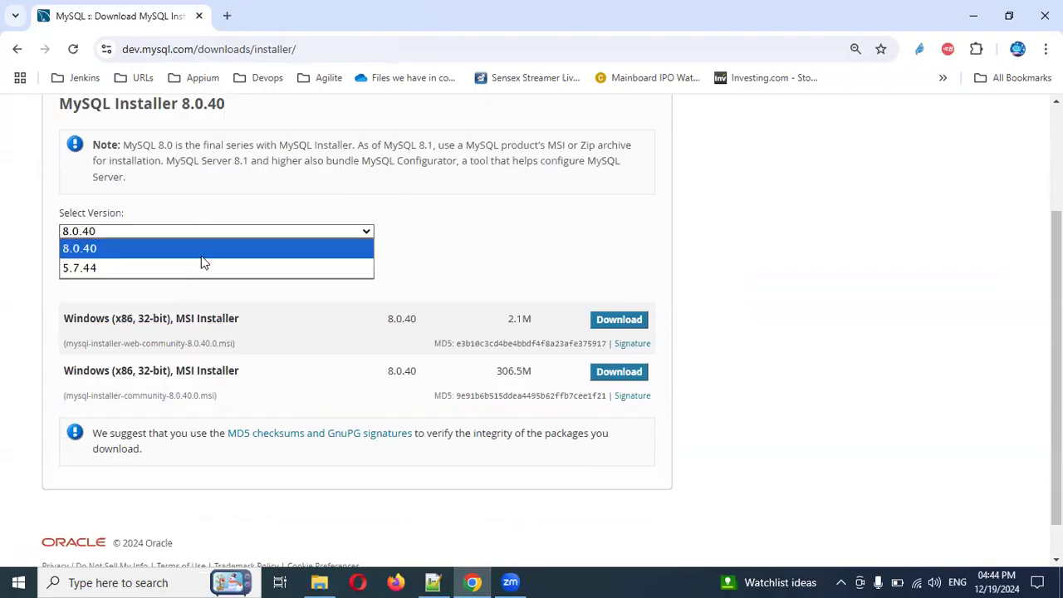
click(203, 258)
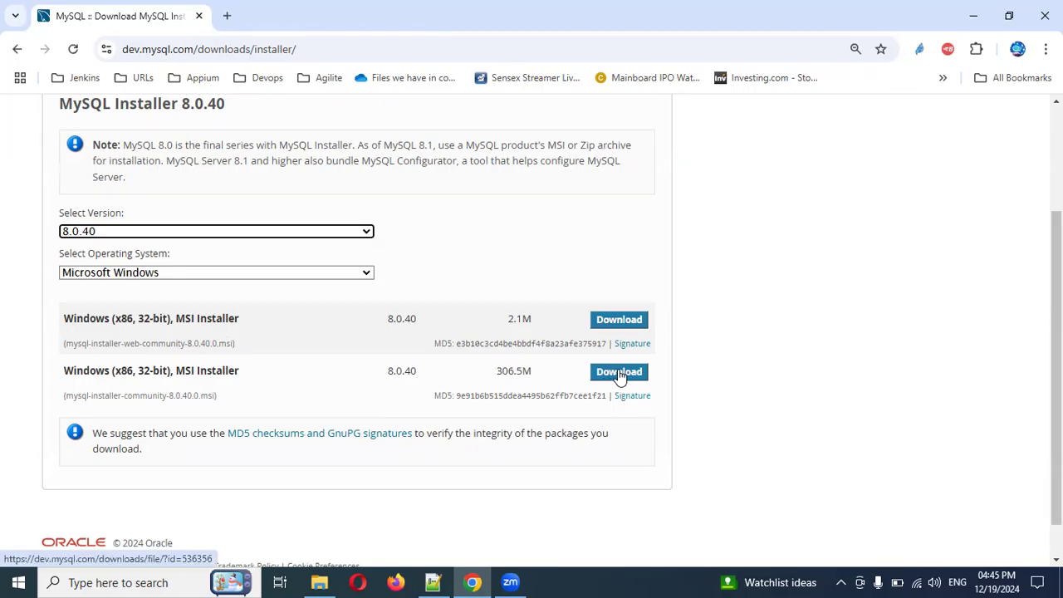
click(615, 320)
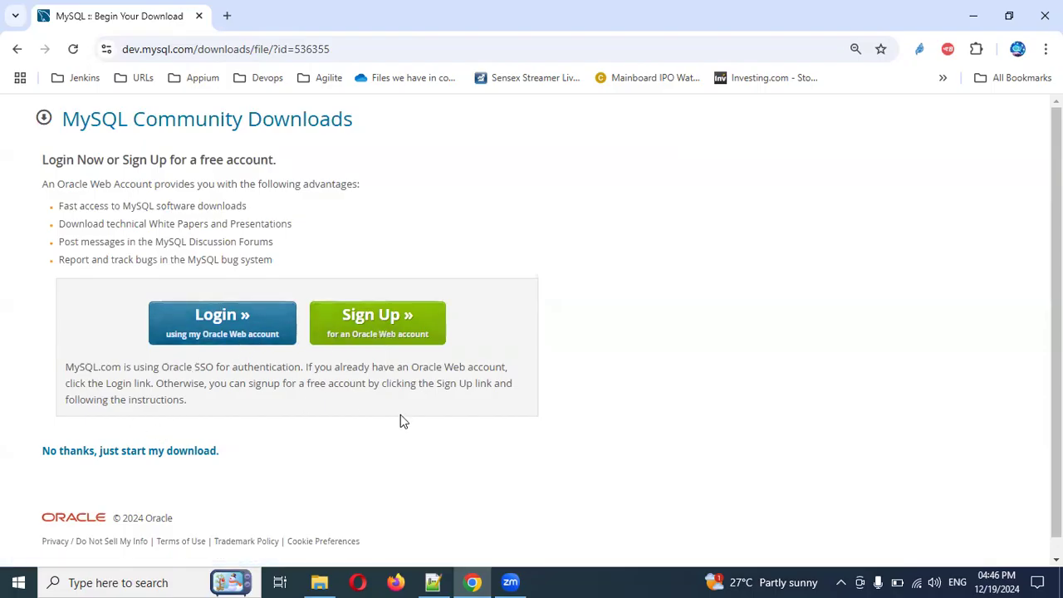
Open File Explorer, go to Documents > Zoom > Work Documents, and open the MySQL Installation Guide presentation
click(319, 582)
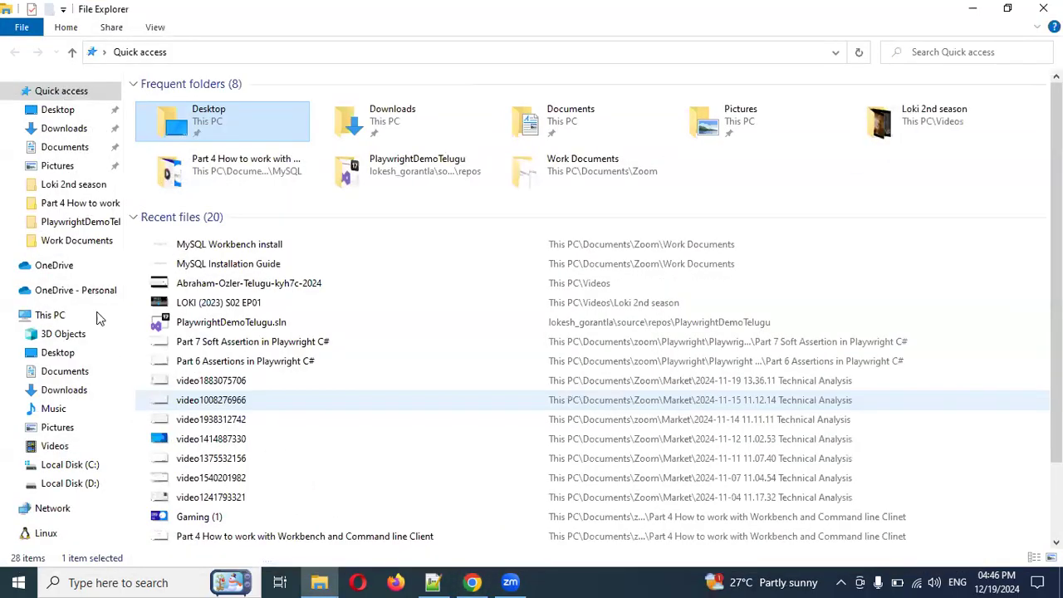
click(81, 151)
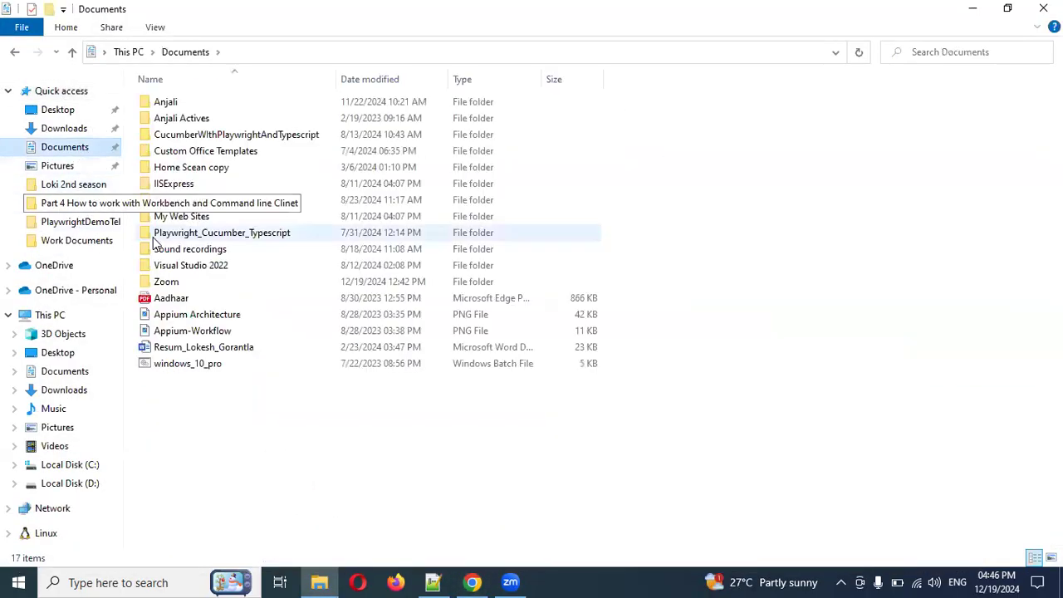
click(181, 284)
double_click(181, 285)
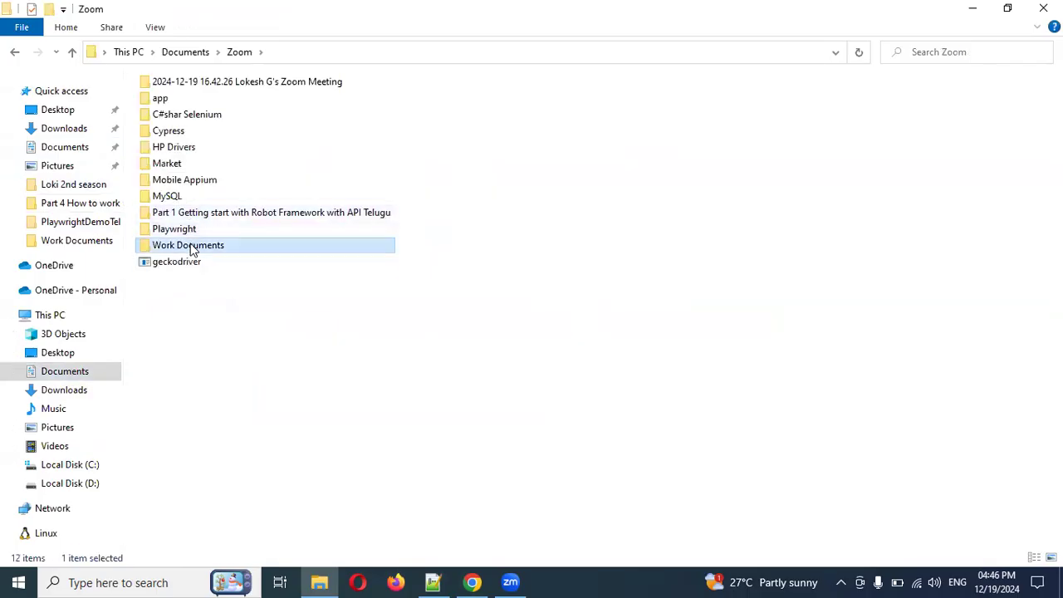
double_click(190, 243)
double_click(204, 349)
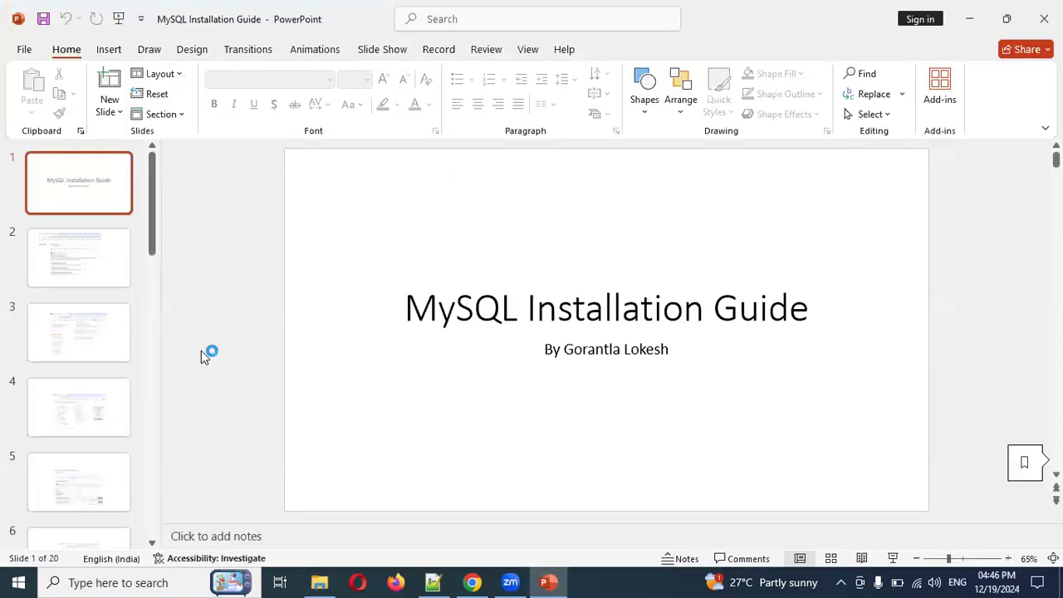
Start the slideshow and step through the first slides to the MySQL Installer download slide
key(F5)
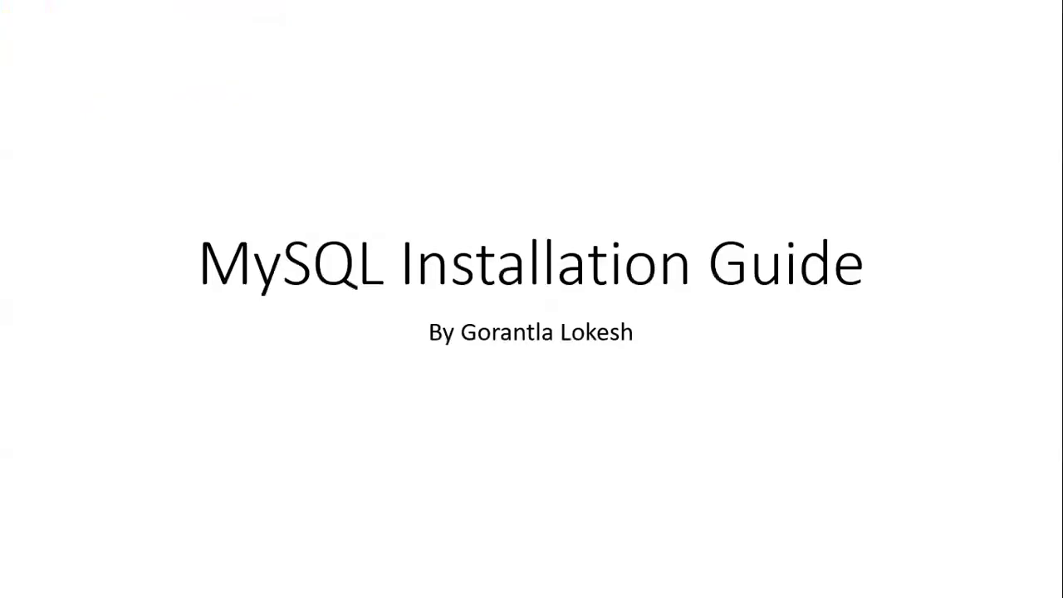
key(Right)
key(Right)
key(Right)
key(Right)
key(Right)
key(Right)
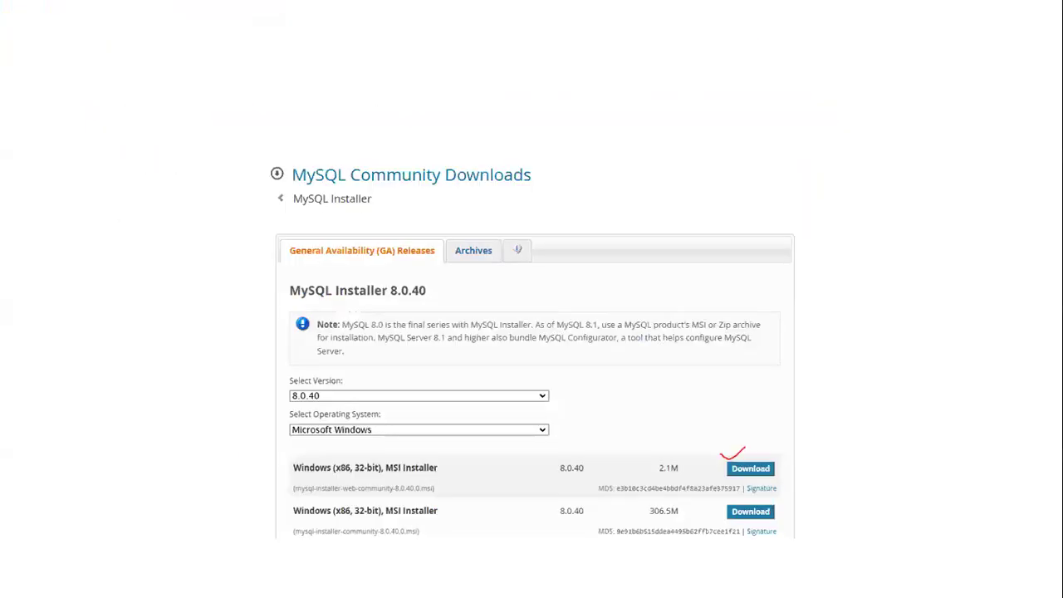
key(Right)
key(Left)
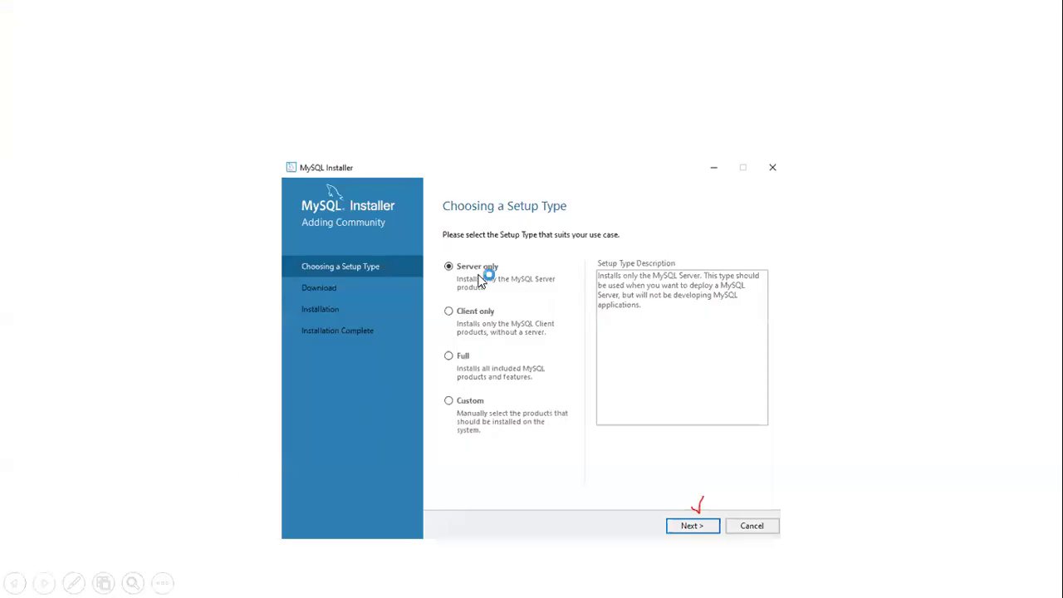
Advance the slideshow through the installer's setup type, download, installation, networking and accounts slides
click(687, 540)
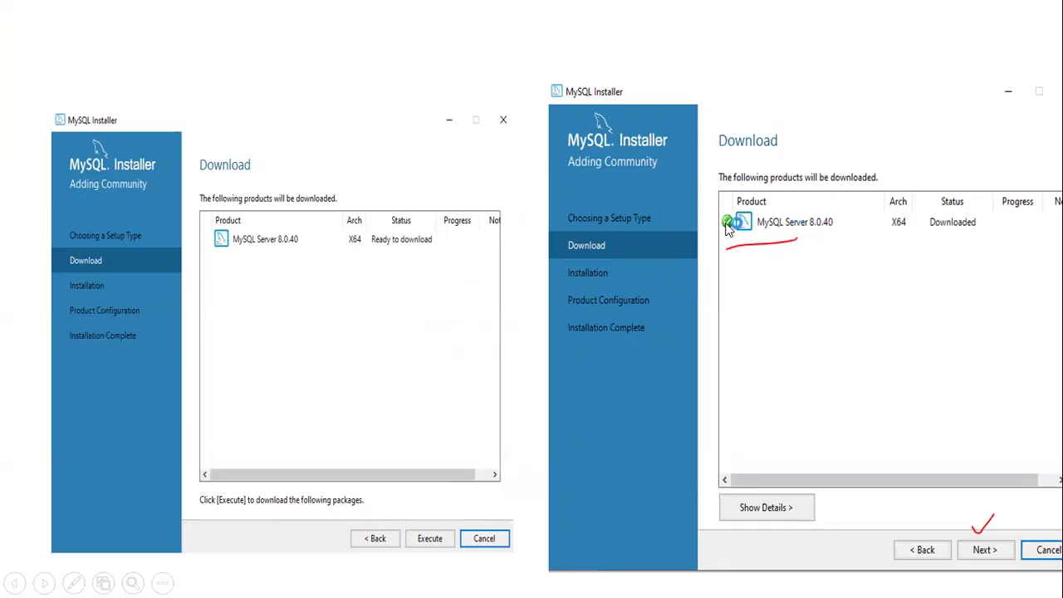
click(979, 540)
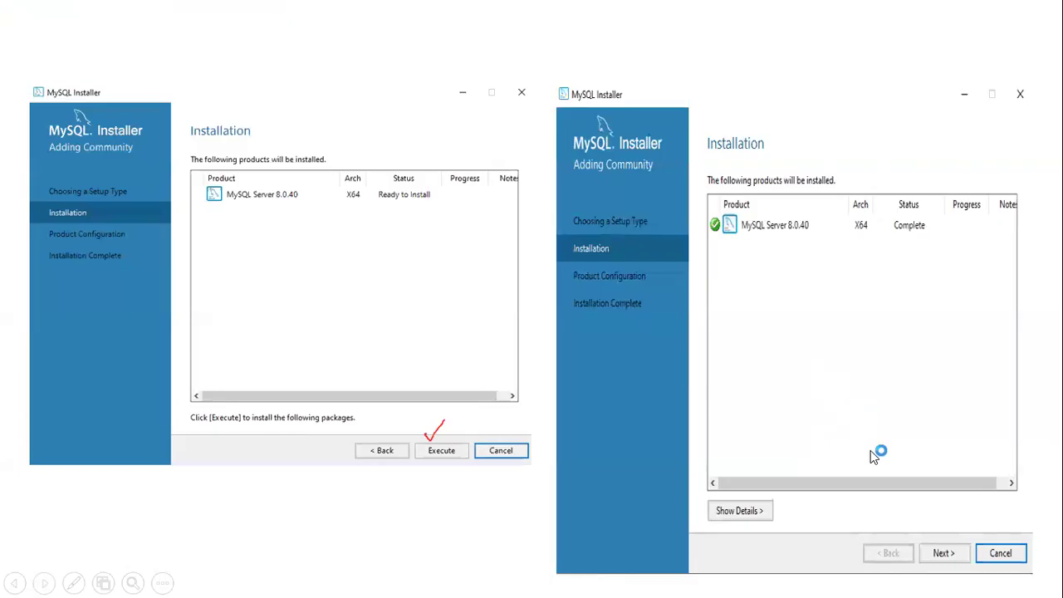
click(927, 529)
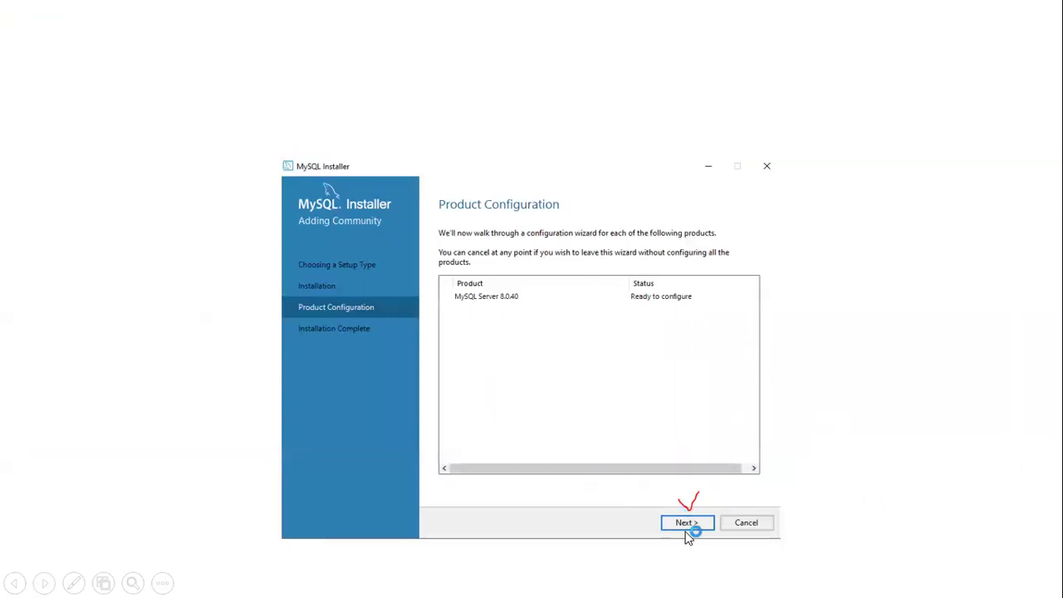
click(641, 422)
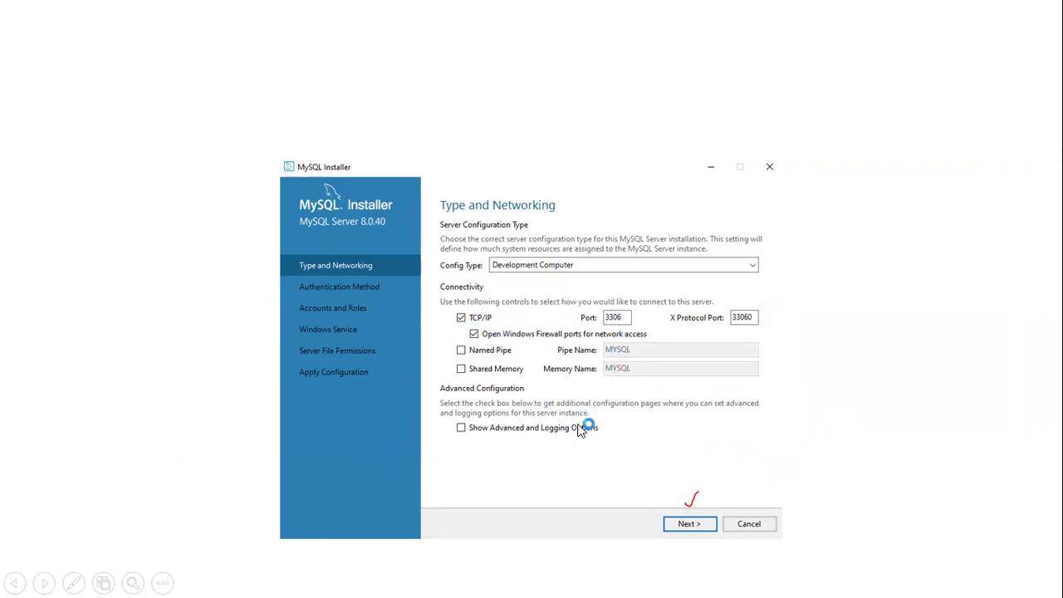
click(693, 487)
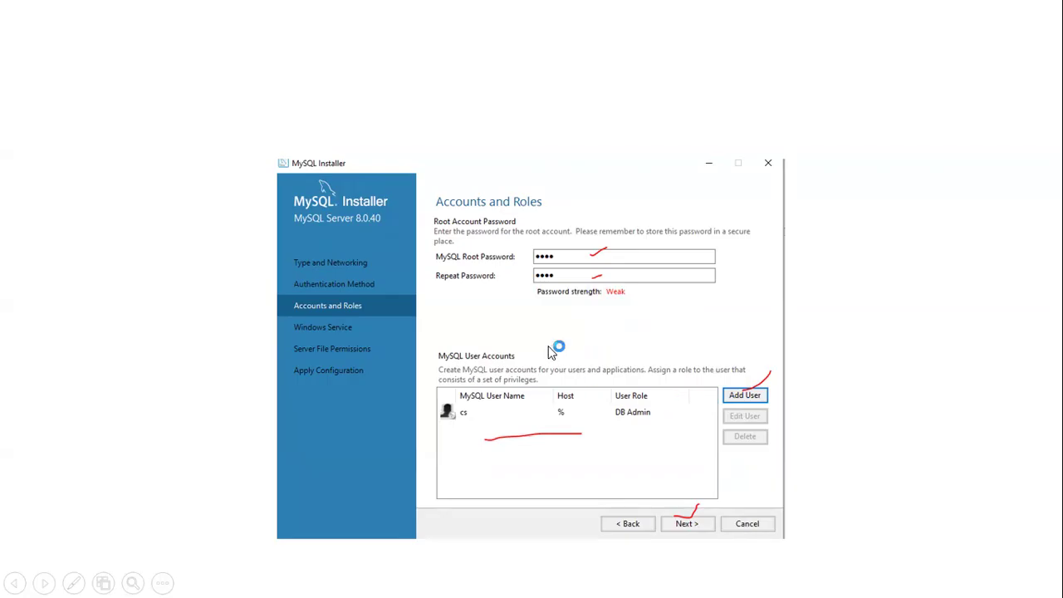
click(693, 523)
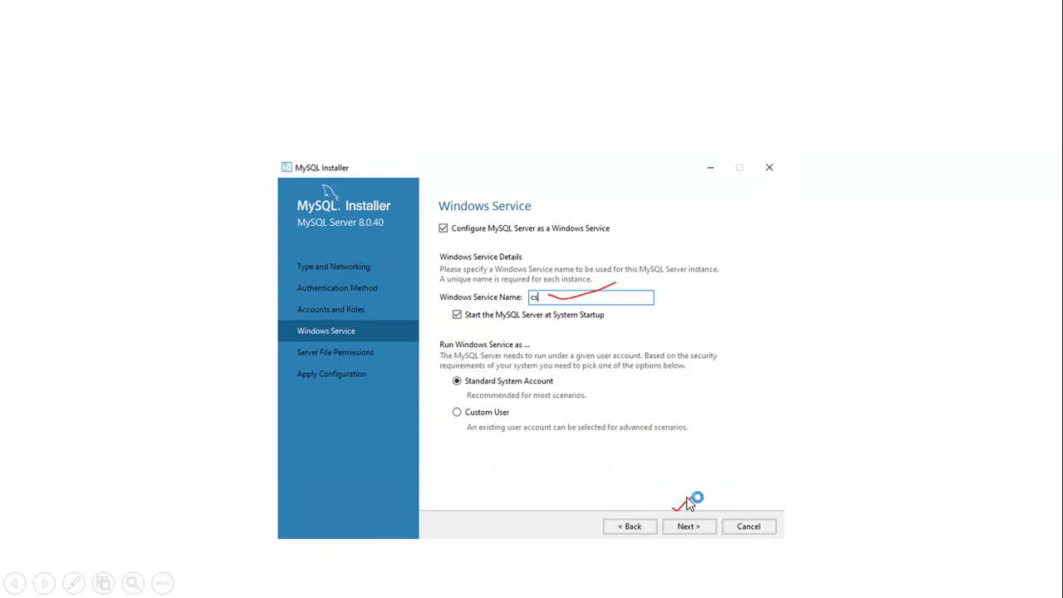
Advance the slideshow through the Windows service, file permissions, apply configuration and completion slides, then exit the slideshow
click(712, 454)
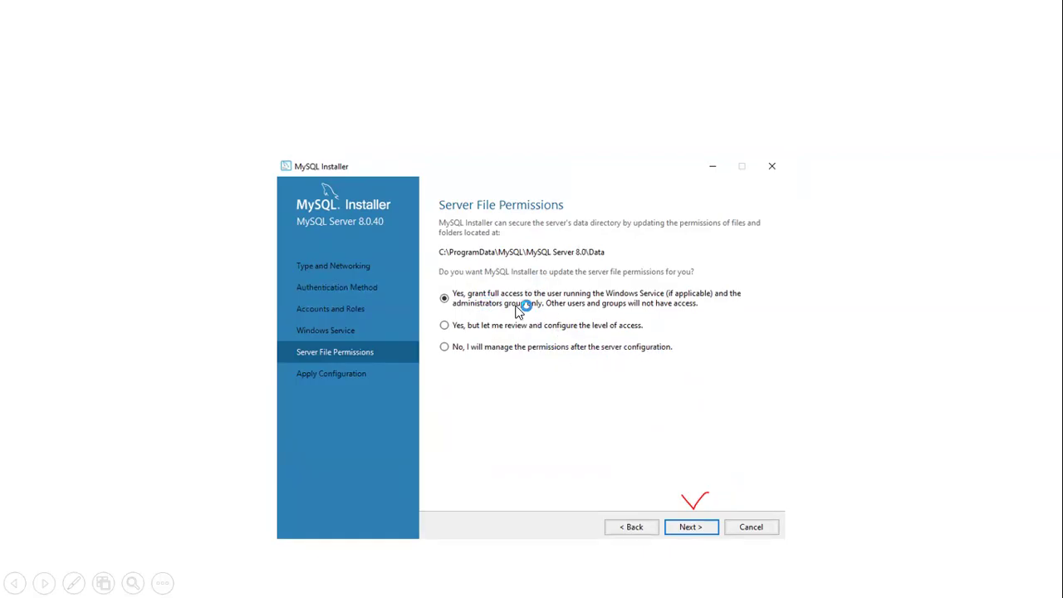
click(628, 439)
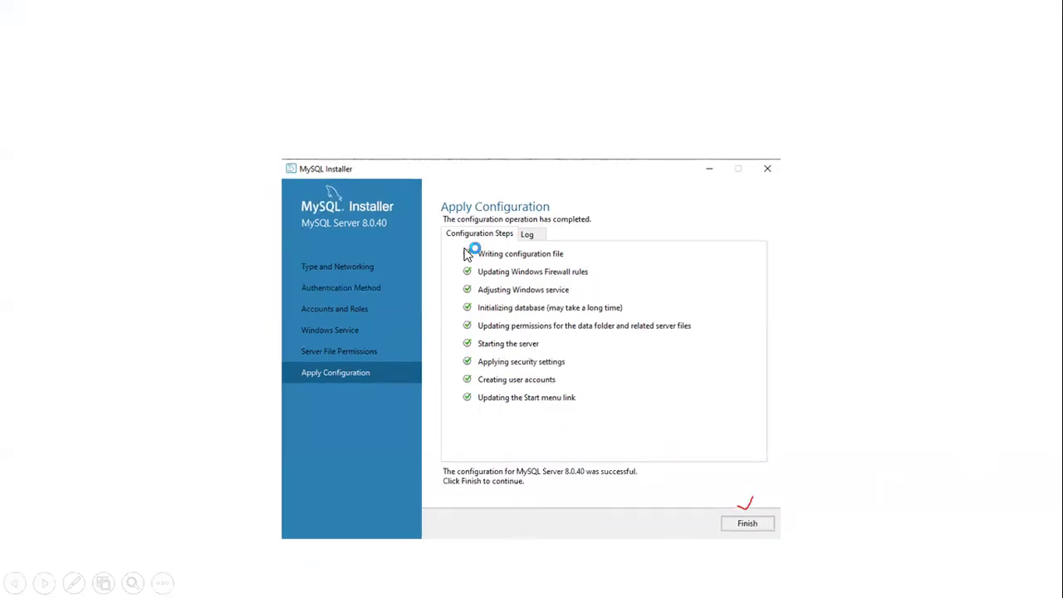
click(745, 522)
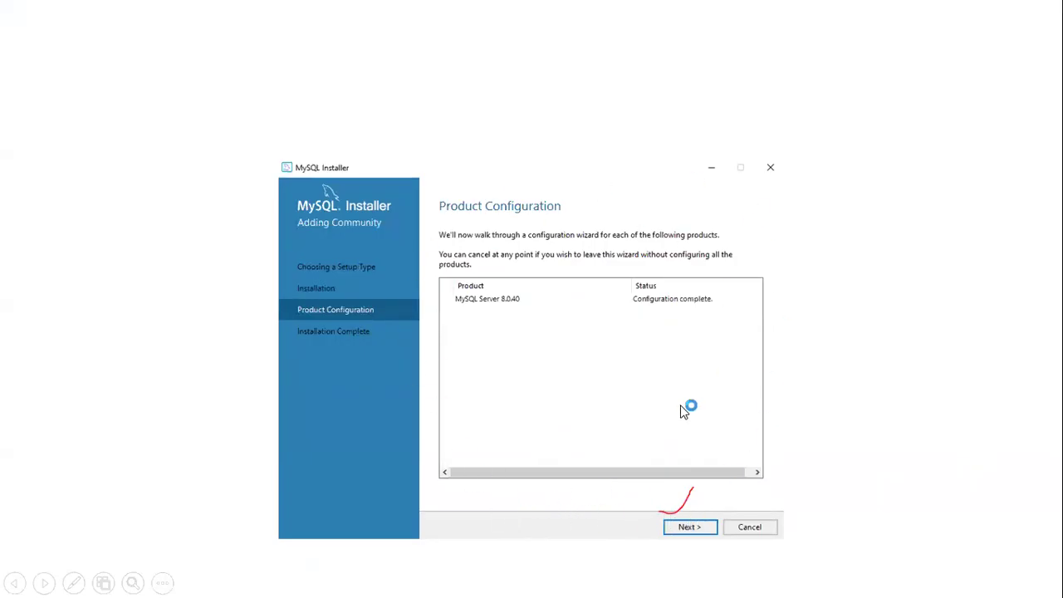
click(702, 524)
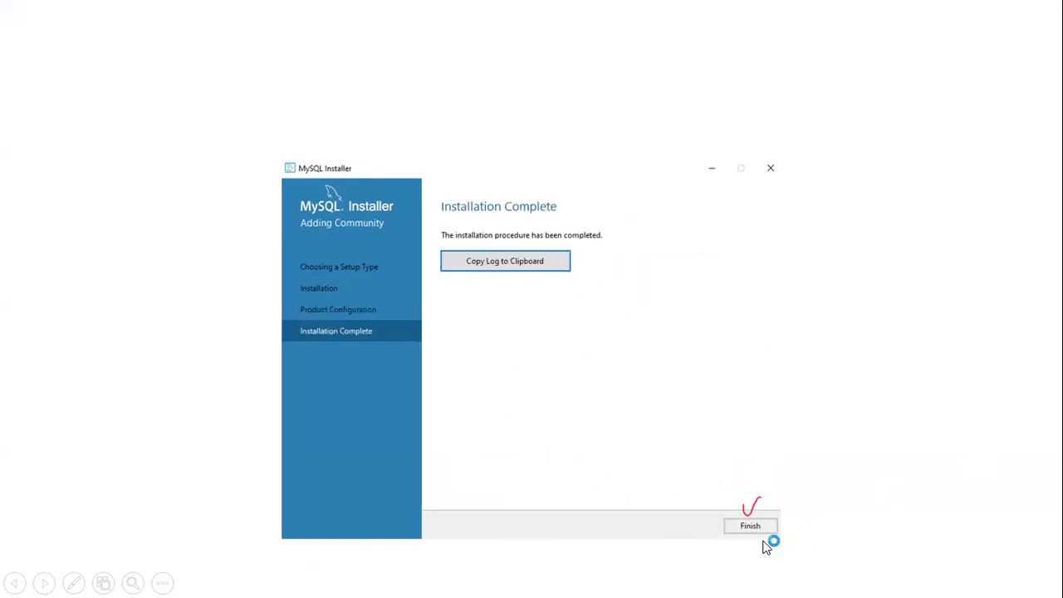
click(727, 485)
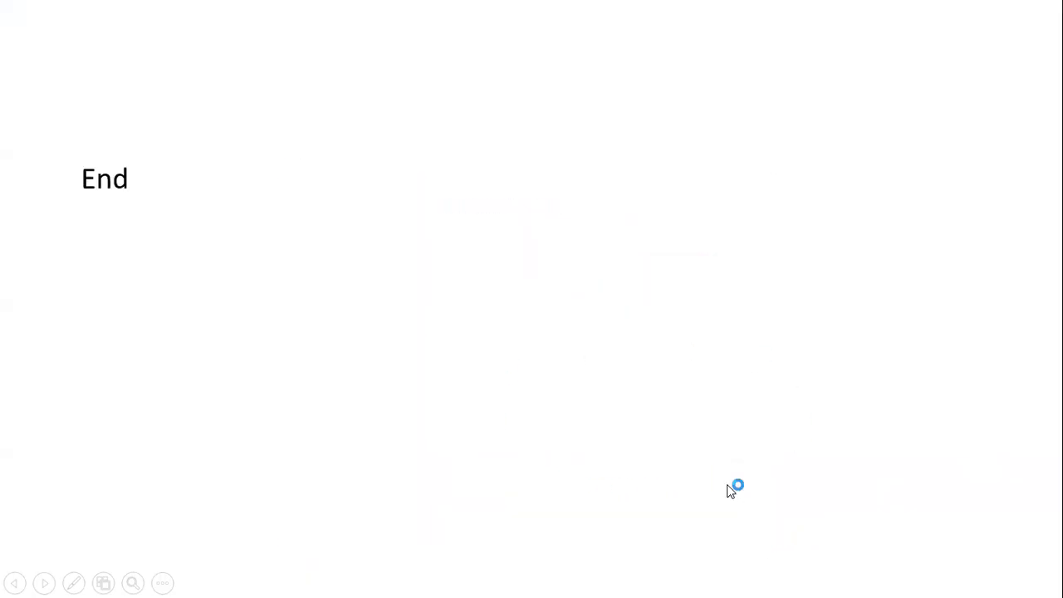
click(795, 356)
click(793, 349)
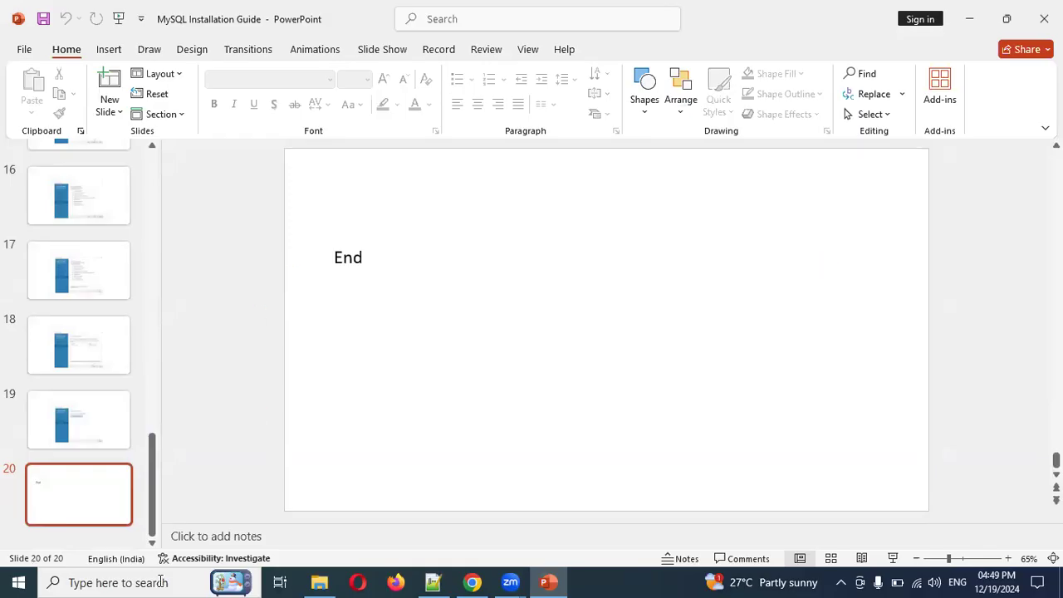
Open the Start menu to reach the newly added MySQL 8.0 Command Line Client
click(185, 580)
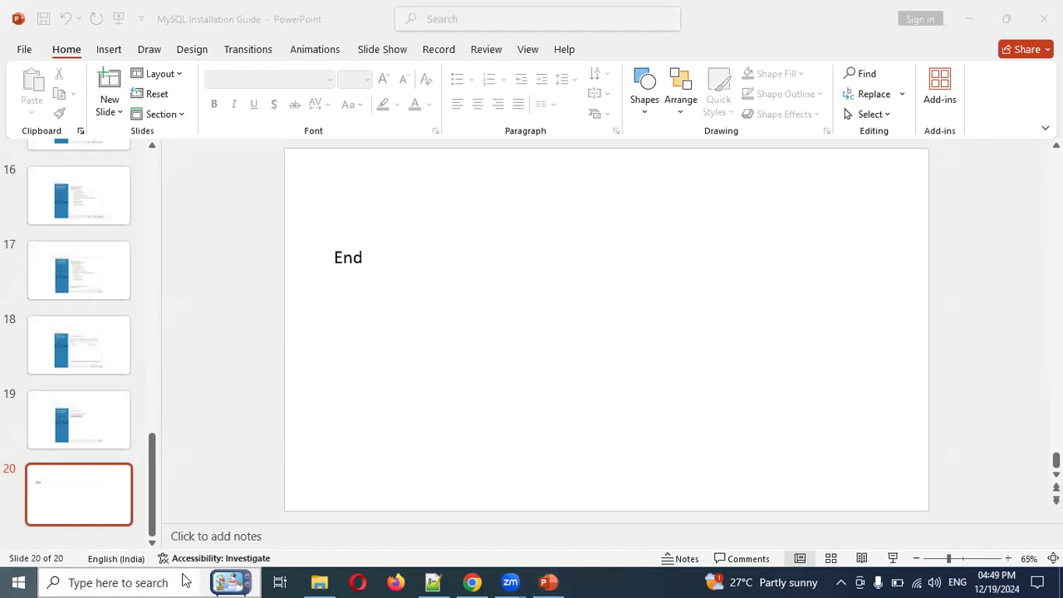
key(super)
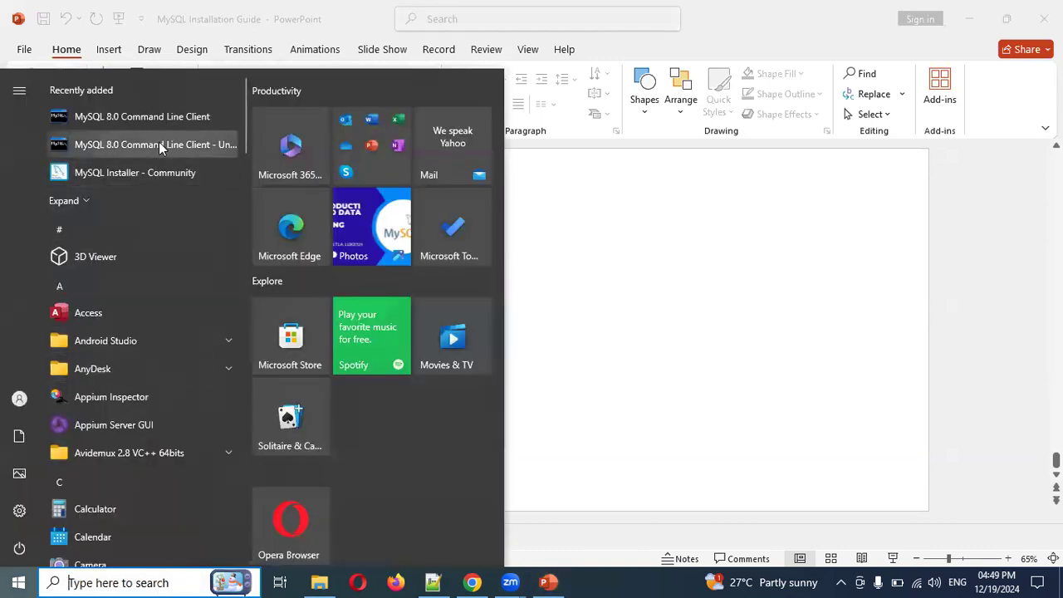